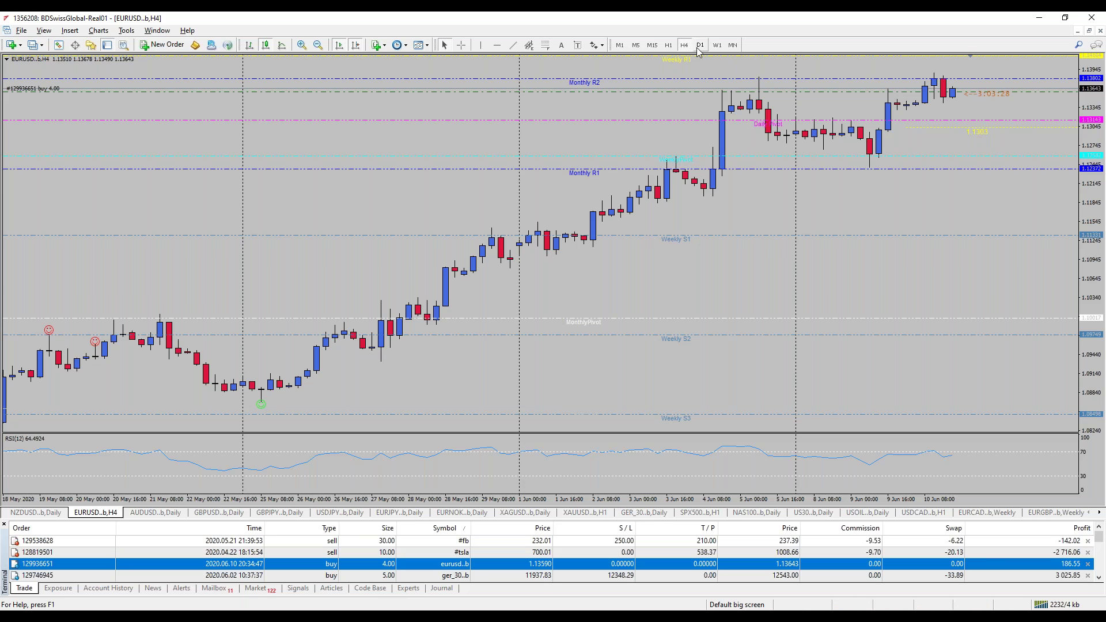
View EURUSD on D1, tile the chart windows, and maximize the SPX500 H1 chart.
left_click(699, 45)
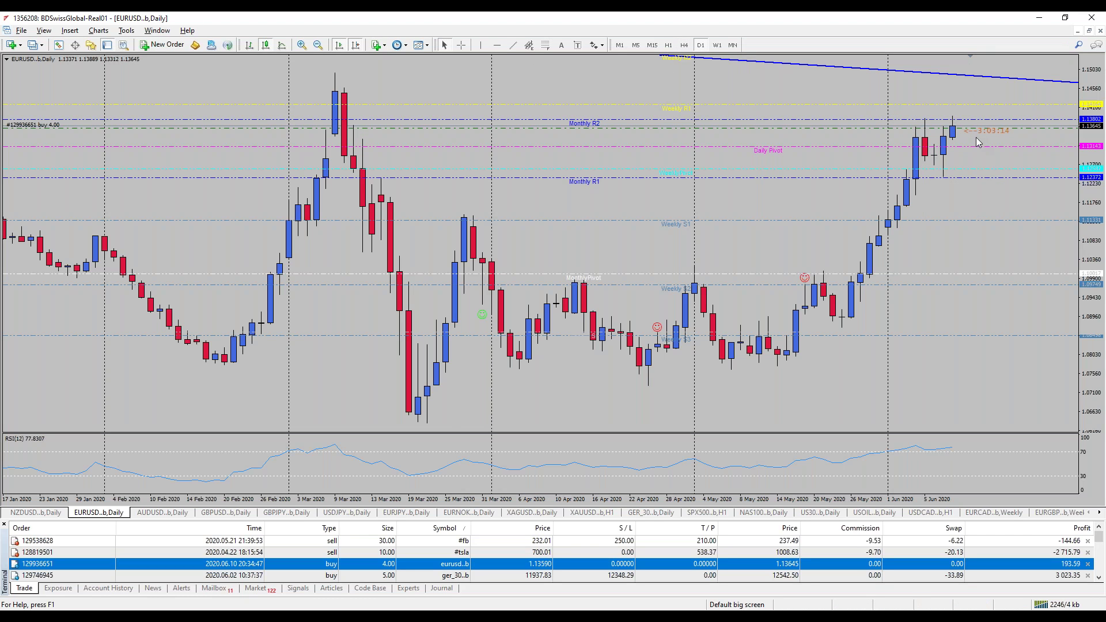
left_click(1090, 31)
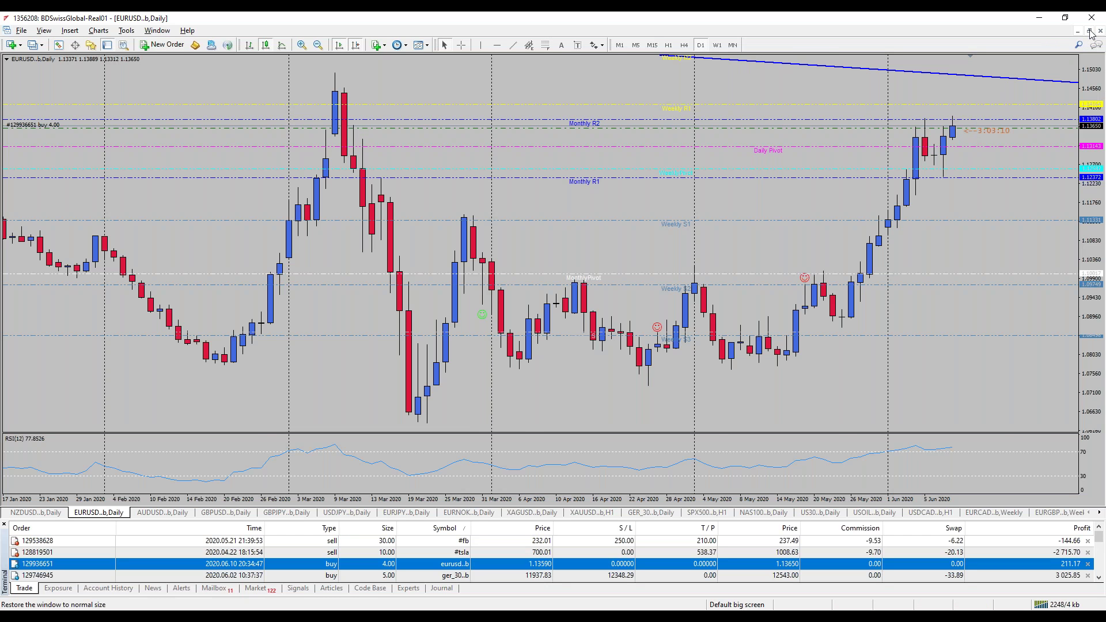
double_click(930, 232)
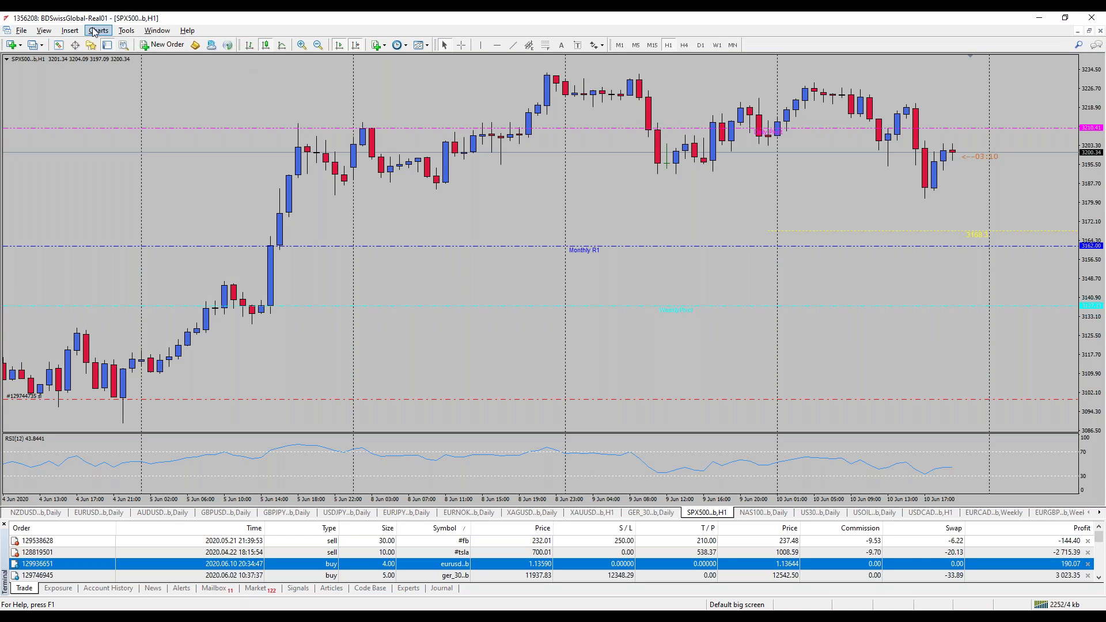
left_click(70, 31)
Draw a rectangle over the SPX500 H1 range from 5 Jun, roughly 3187 to 3233.
mouse_move(132, 115)
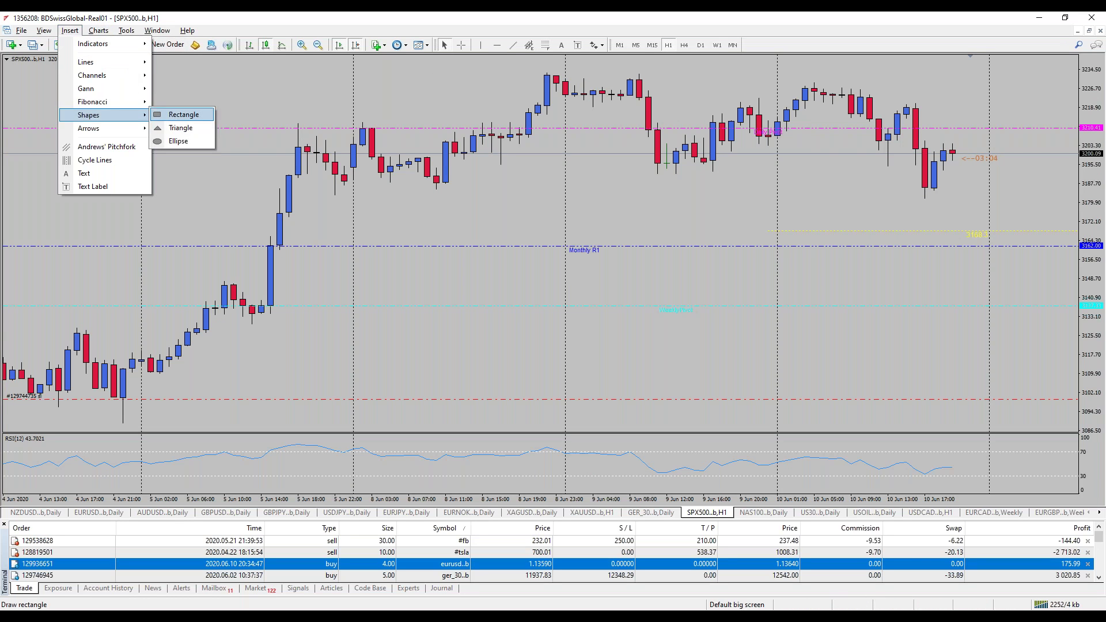
left_click(183, 114)
left_click_drag(271, 74, 988, 188)
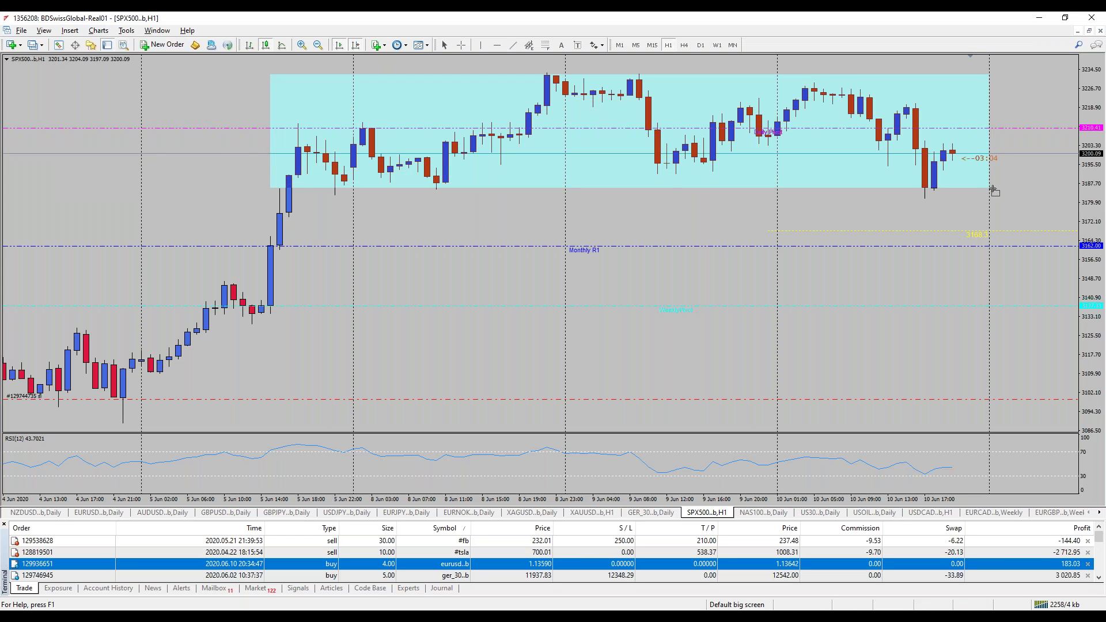
left_click(700, 45)
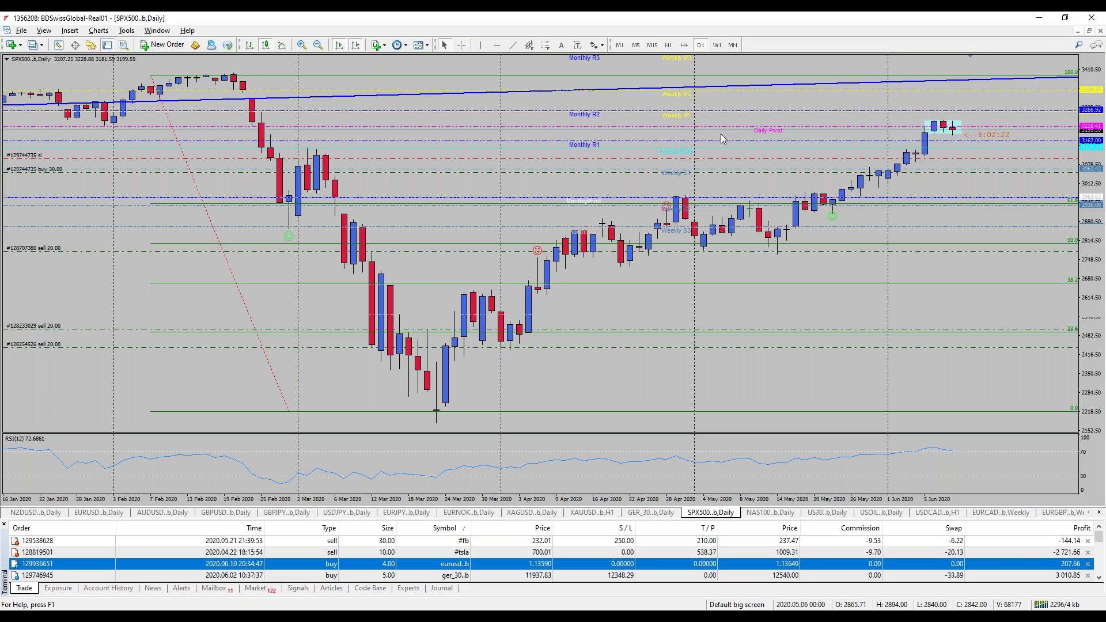
Return SPX500 to H1, then display the GER_30 daily chart.
left_click(668, 45)
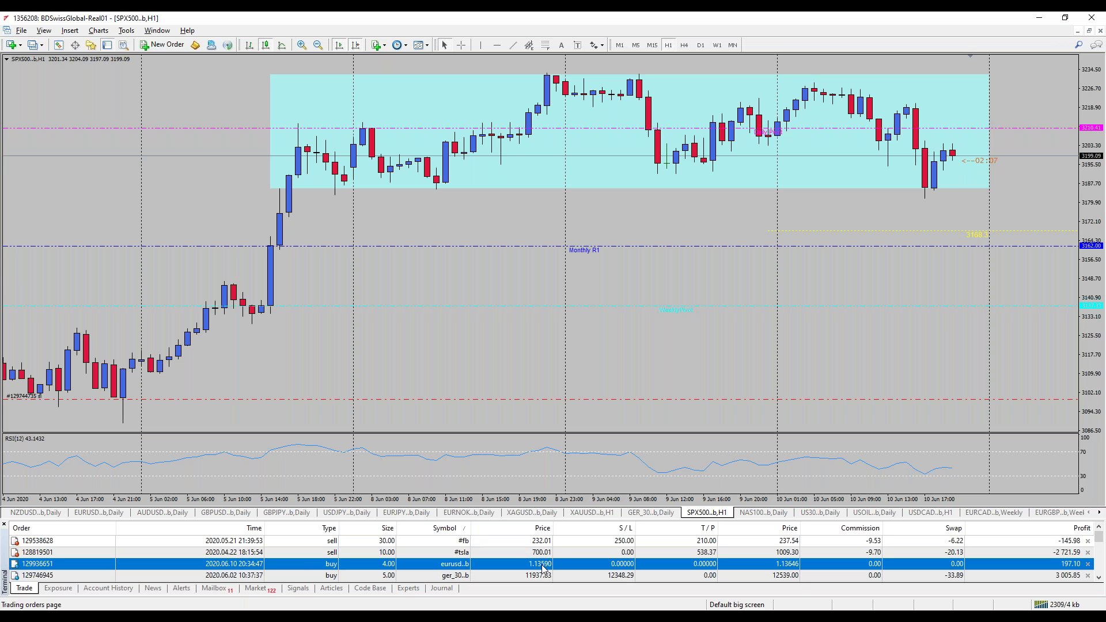
left_click(650, 512)
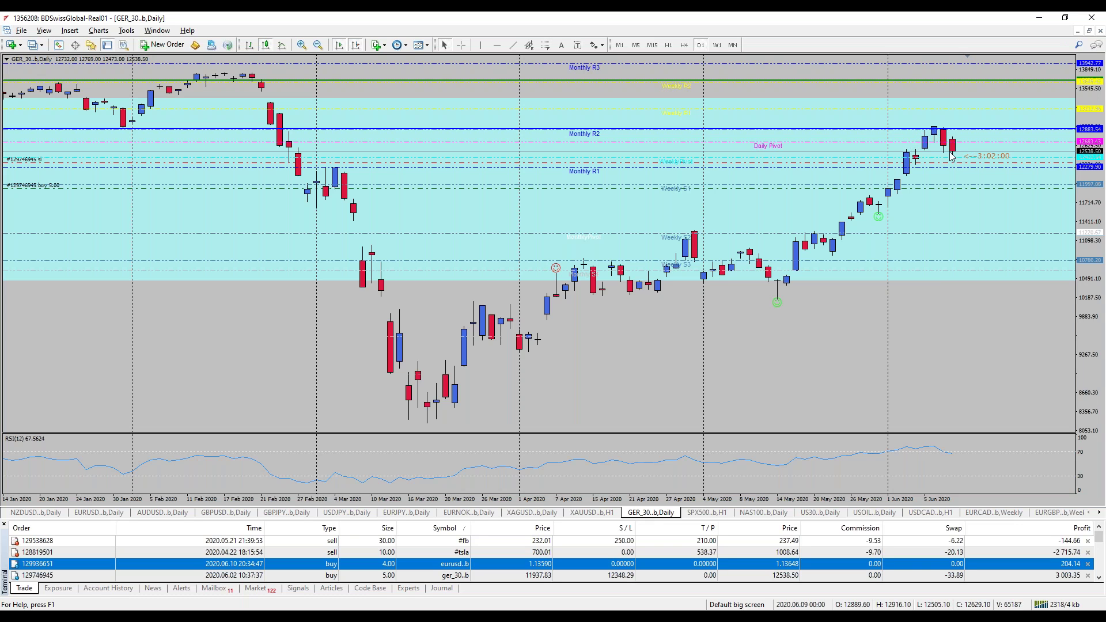
Set SPX500 to H4 and NAS100 to H1, then tile all chart windows.
left_click(707, 512)
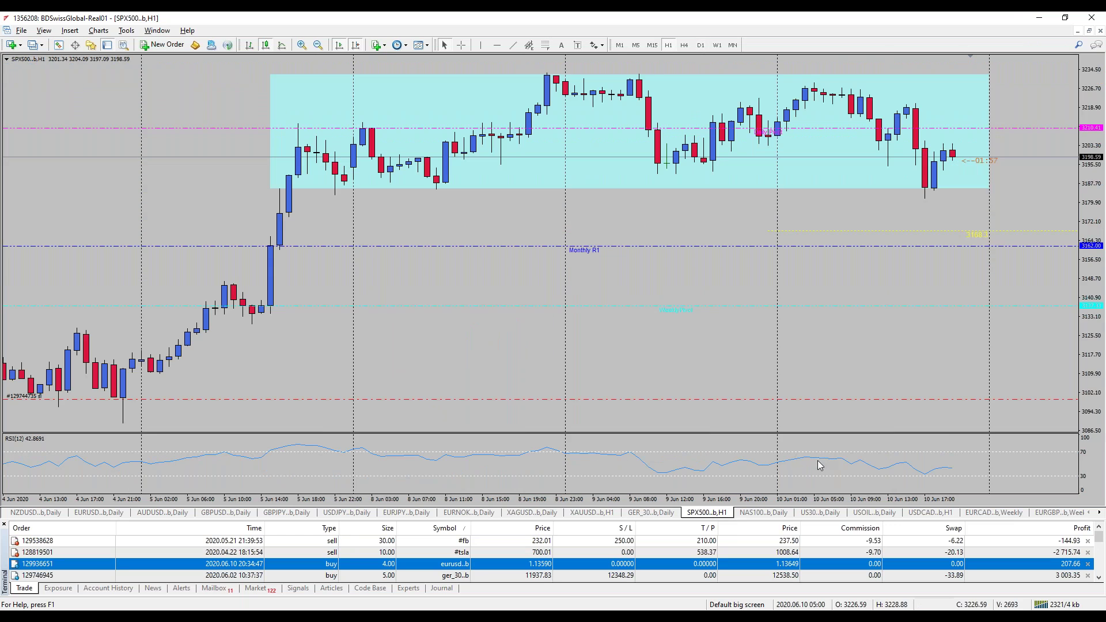
left_click(684, 45)
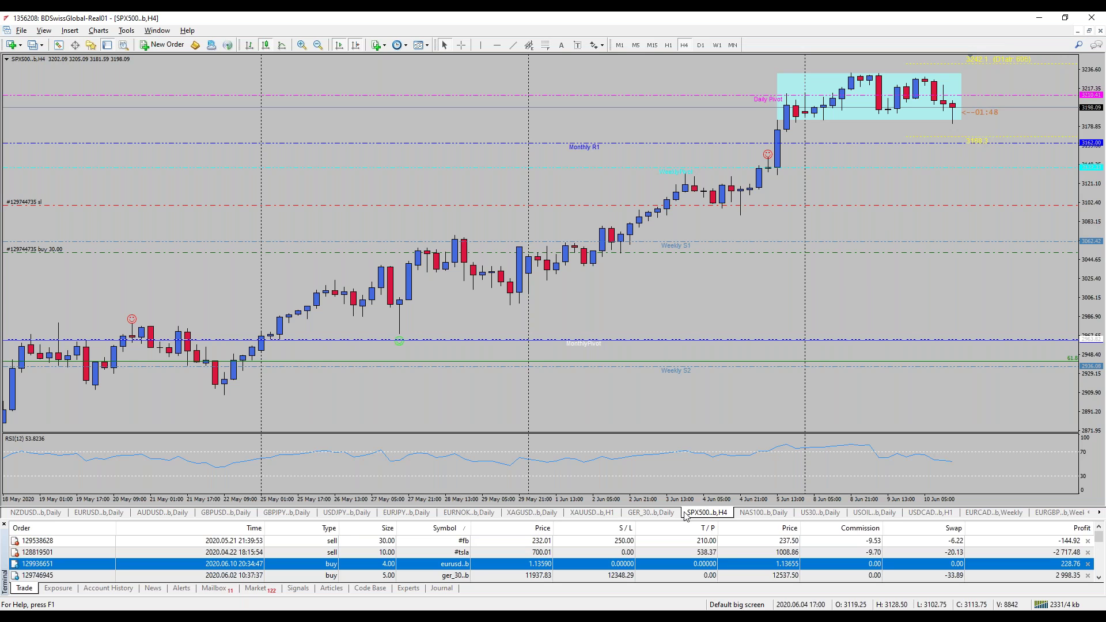
left_click(757, 513)
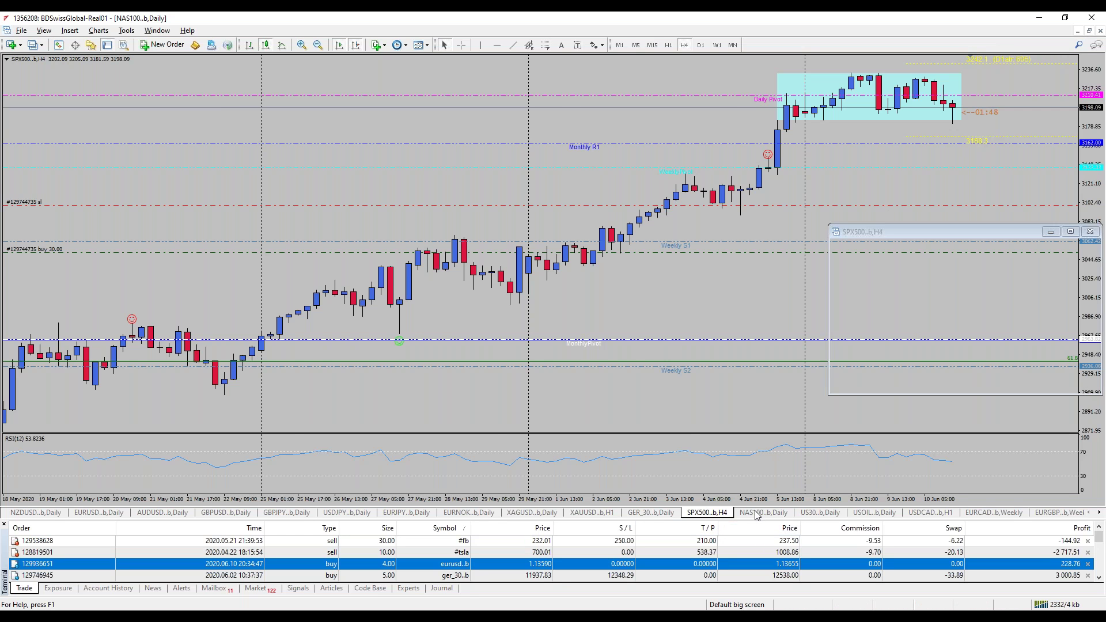
left_click(668, 45)
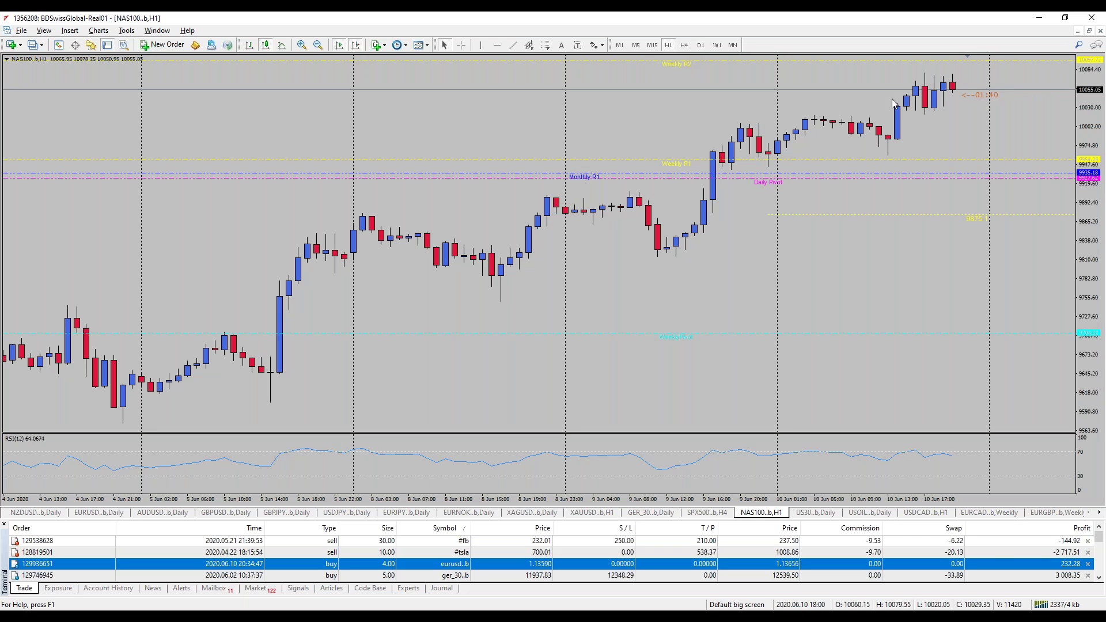
left_click(1090, 31)
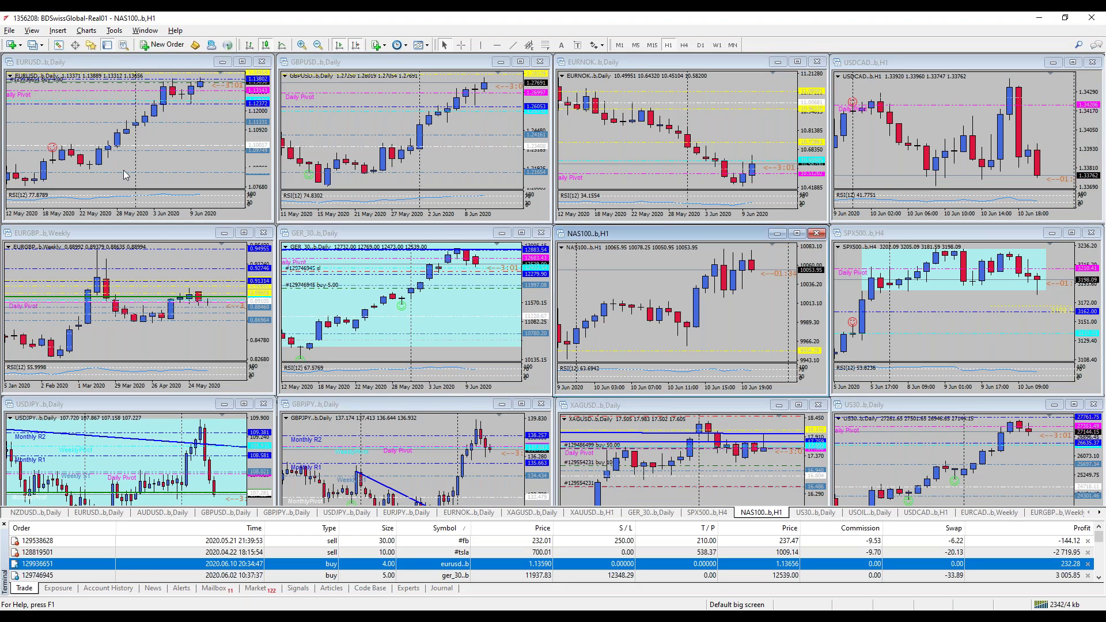
Switch the EURUSD tile to H1, maximize USDCAD, and draw a horizontal line at 1.33780.
left_click(184, 149)
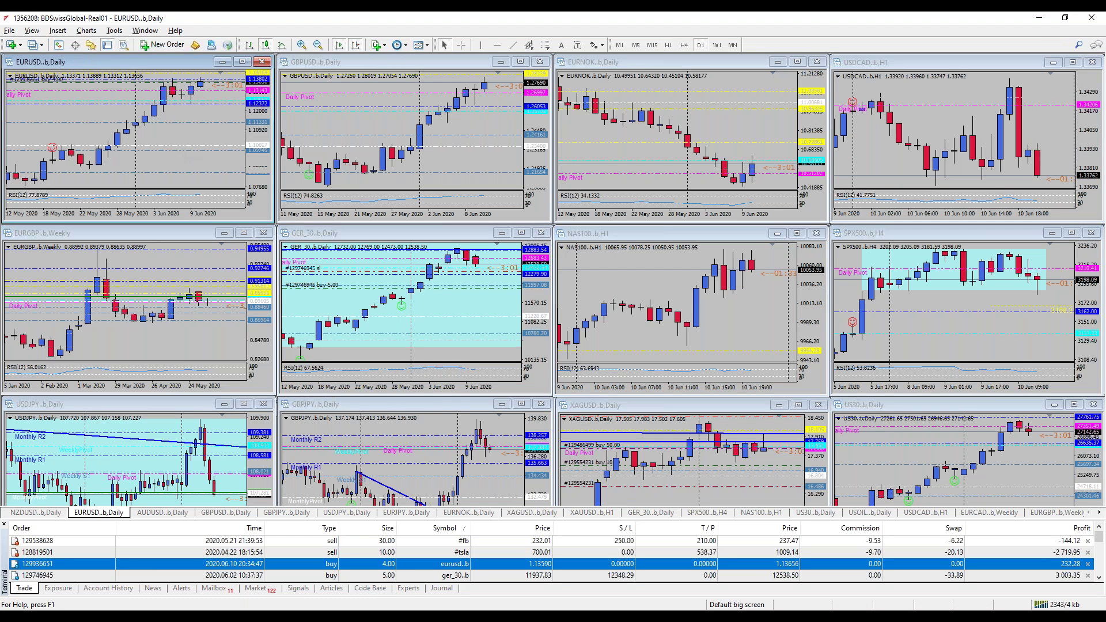
left_click(670, 45)
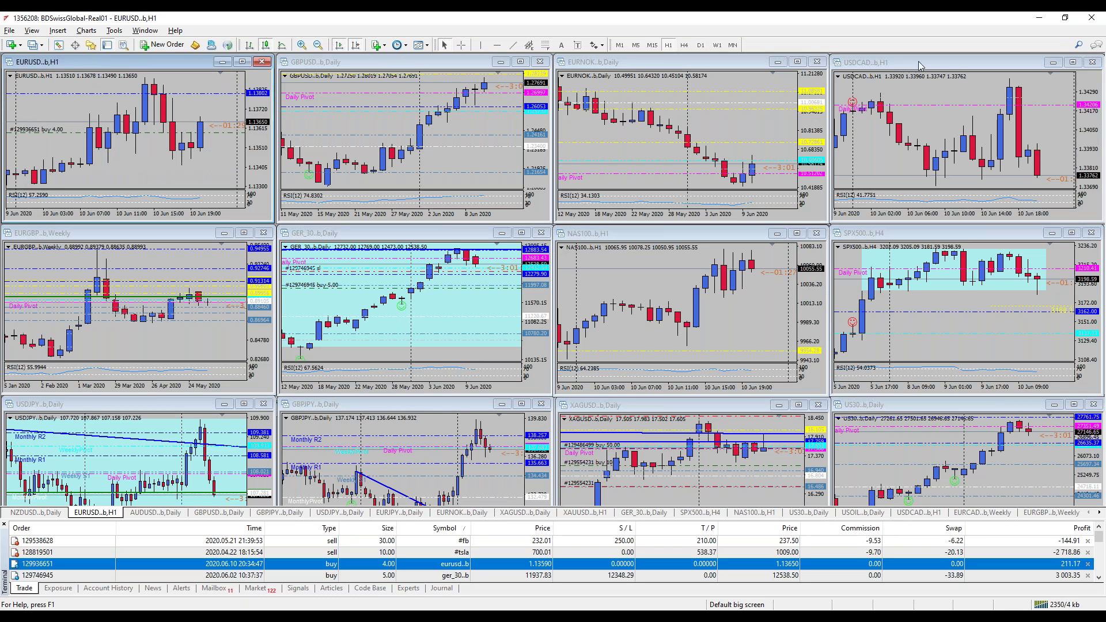
left_click(881, 63)
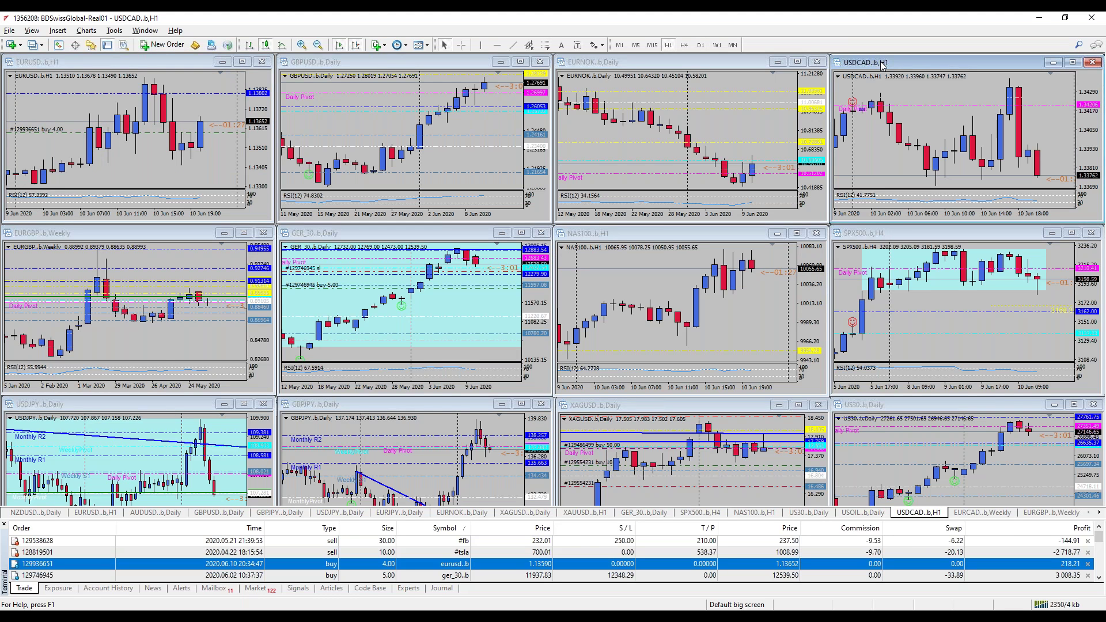
double_click(942, 64)
left_click(496, 45)
left_click_drag(788, 375, 805, 381)
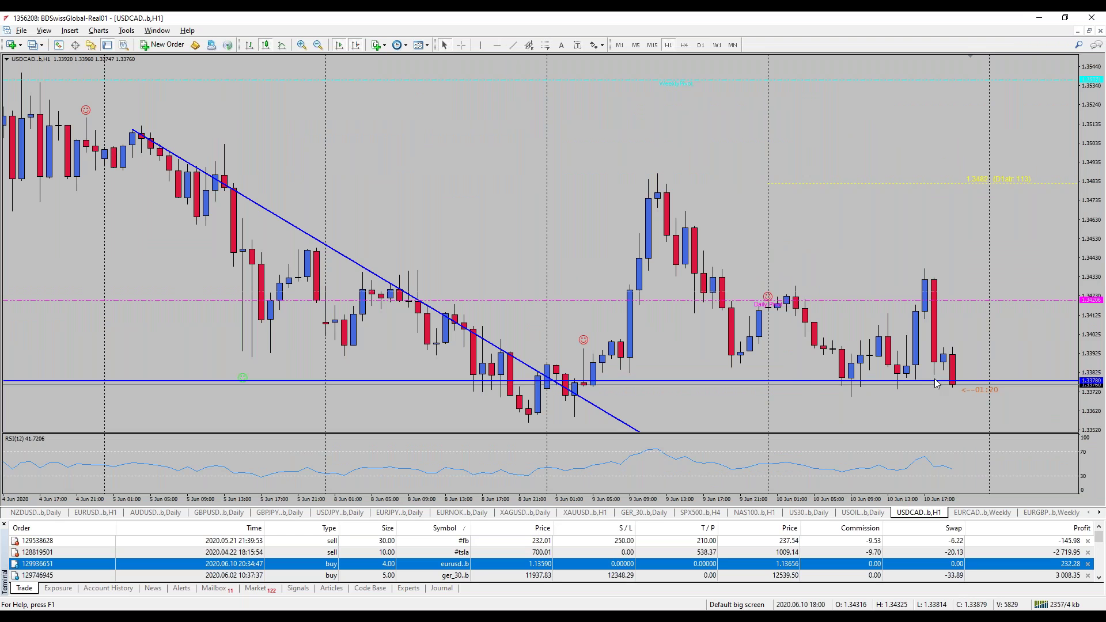
Check USDCAD on D1, then review USOIL on H4 and H1, leaving it on H4.
left_click(700, 45)
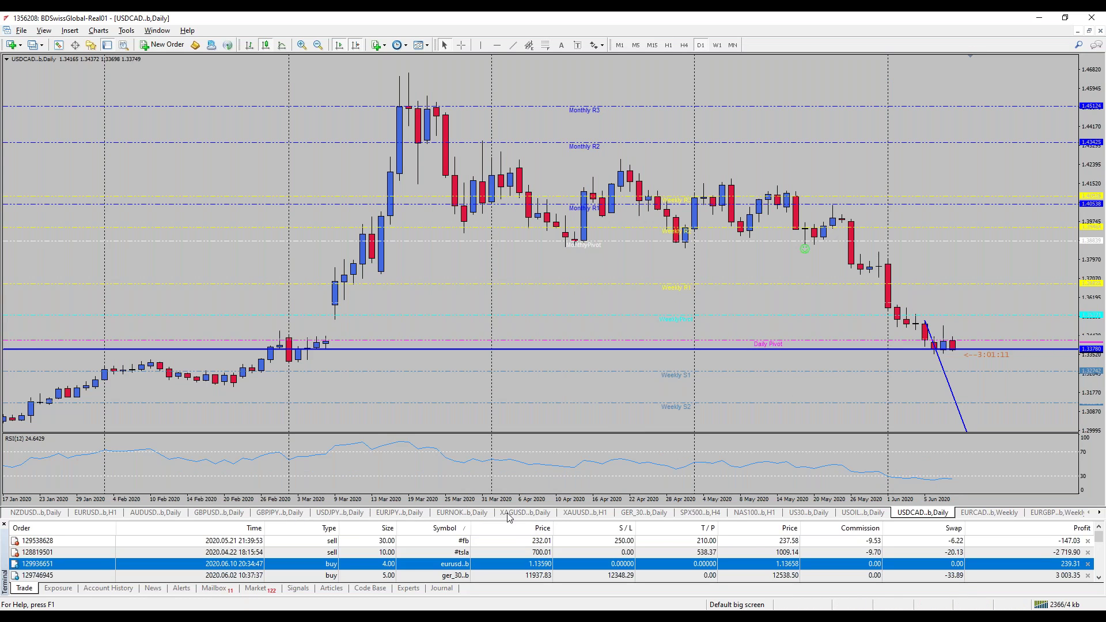
left_click(862, 513)
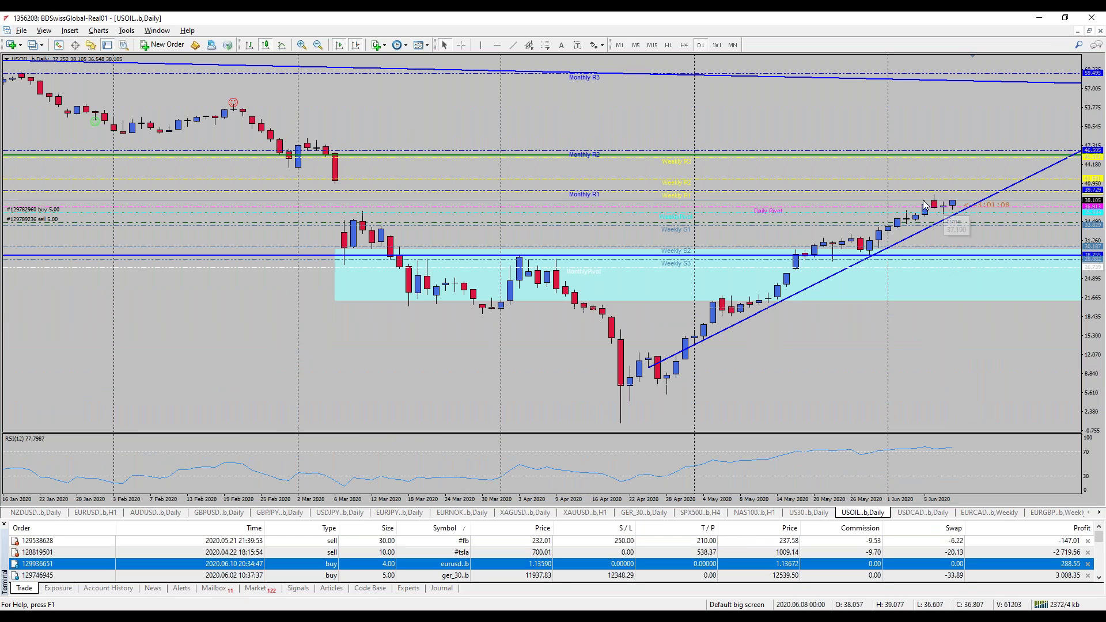
left_click(683, 46)
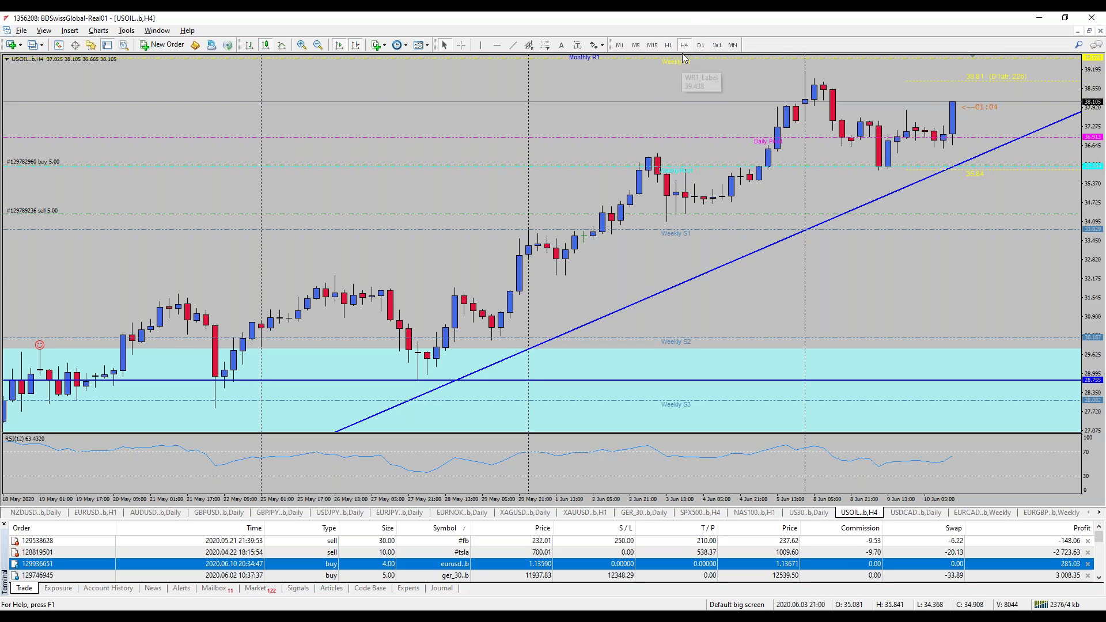
left_click(671, 46)
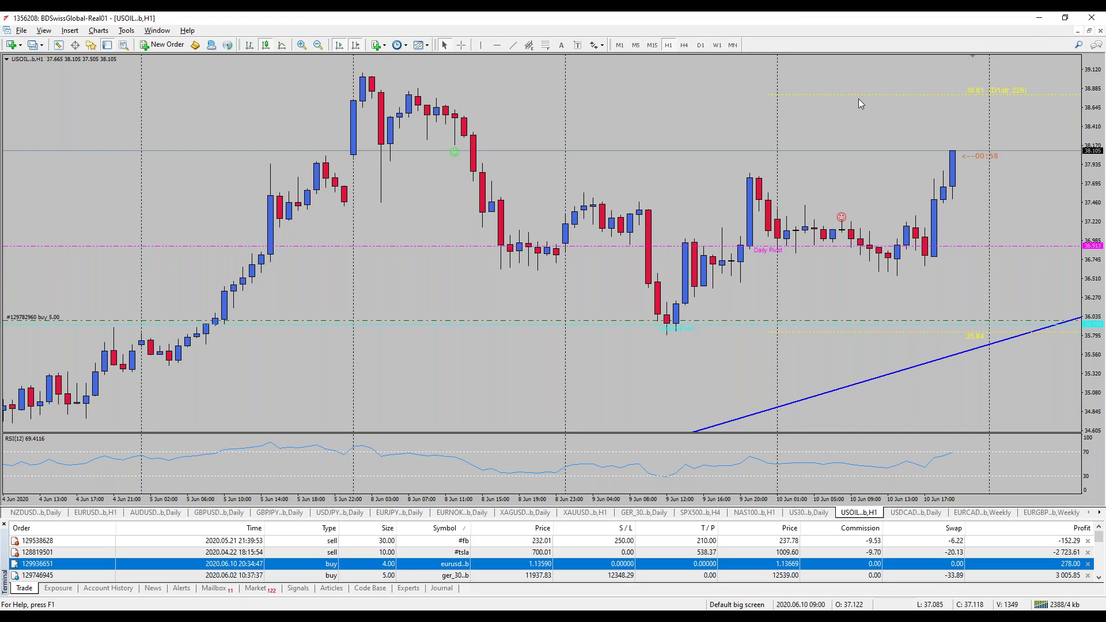
left_click(685, 47)
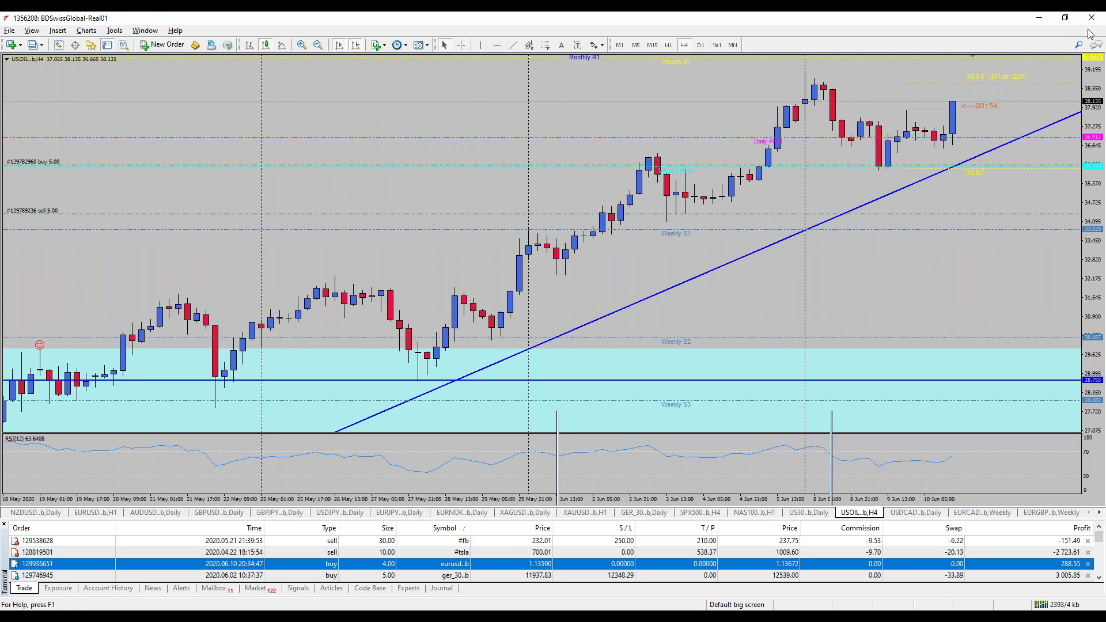
Re-tile all charts, set USDCAD to H1, and make EURUSD the active chart.
left_click(1089, 31)
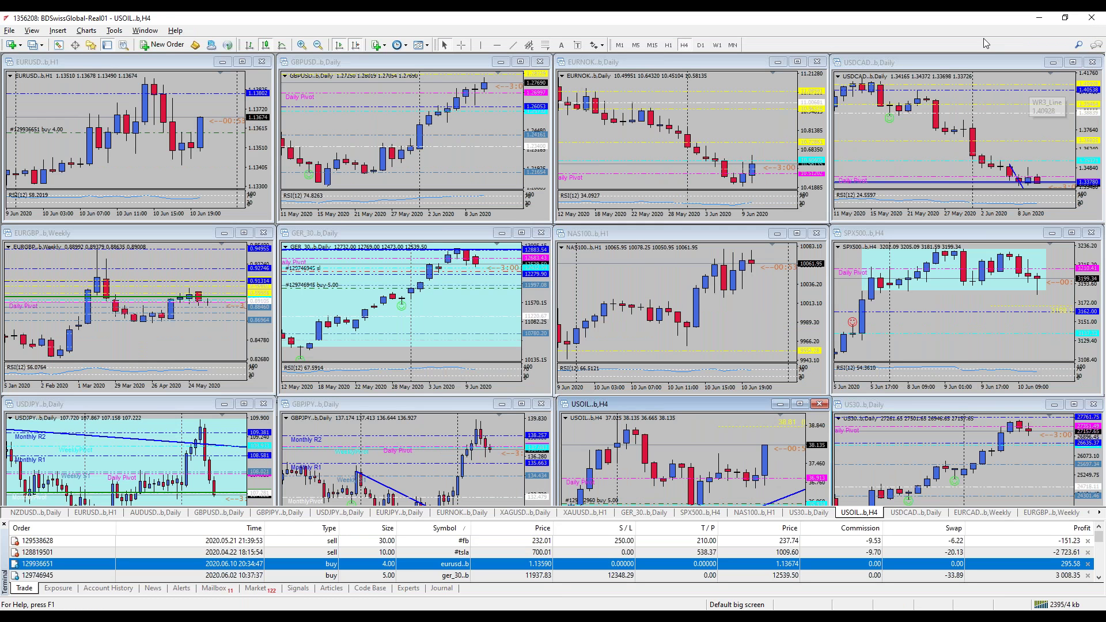
left_click(979, 62)
left_click(666, 46)
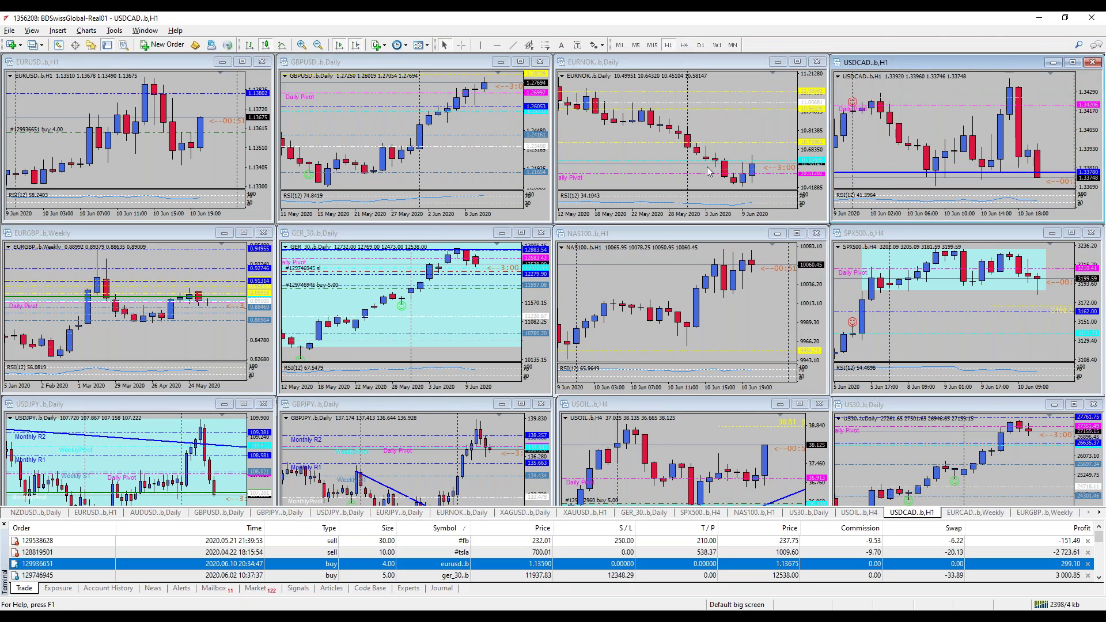
key("ctrl+Tab")
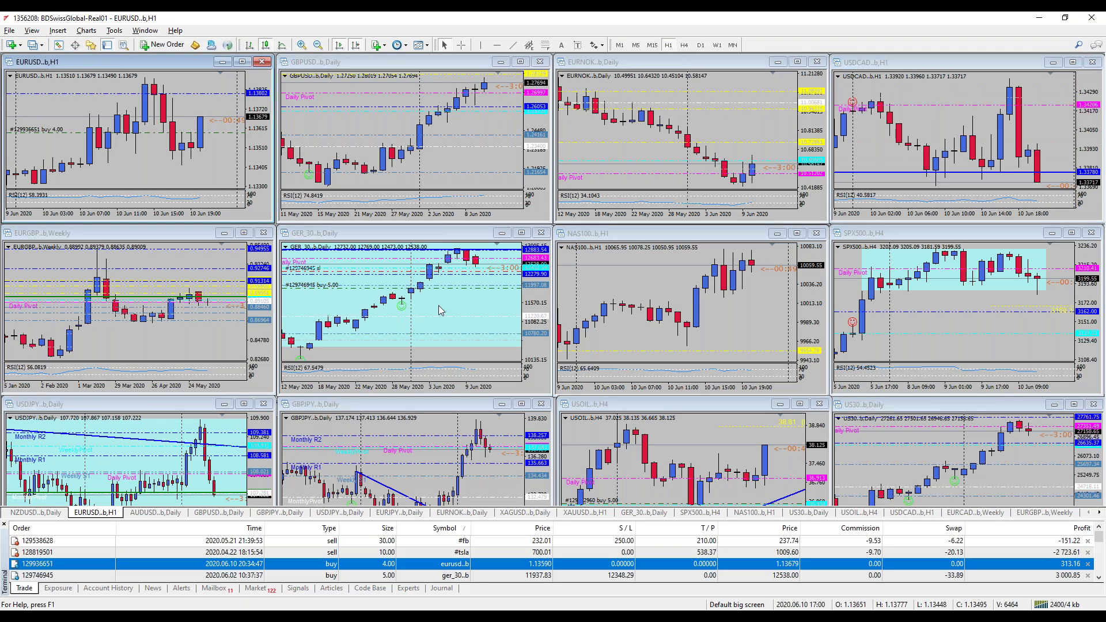
Close 2 of the 4 EURUSD buy lots at market, leaving 2.00 lots open.
double_click(594, 563)
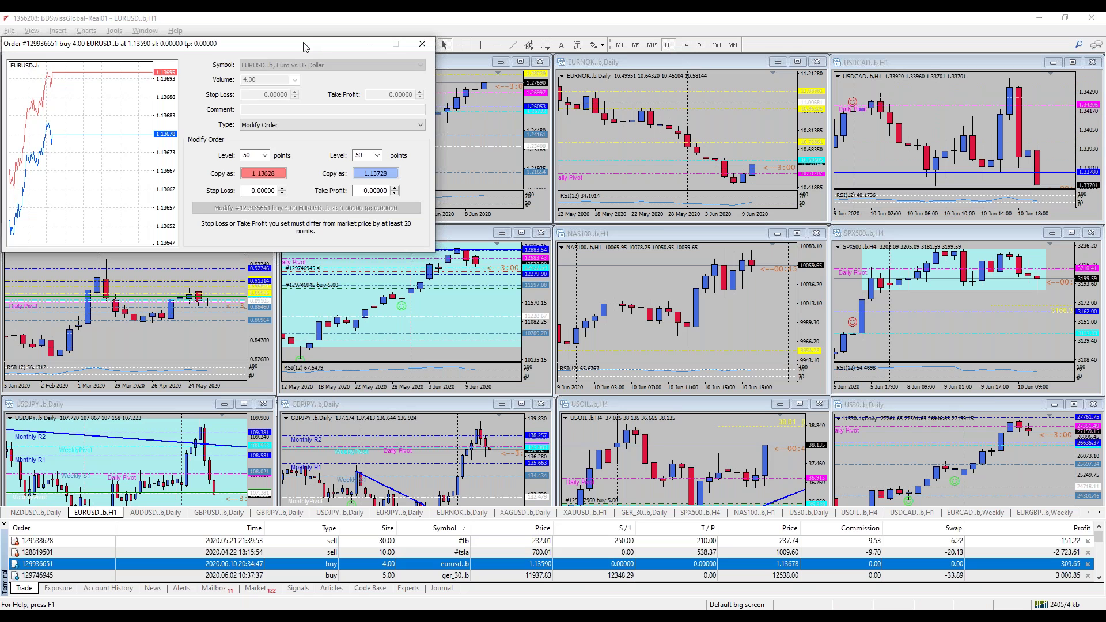
left_click_drag(303, 46, 733, 190)
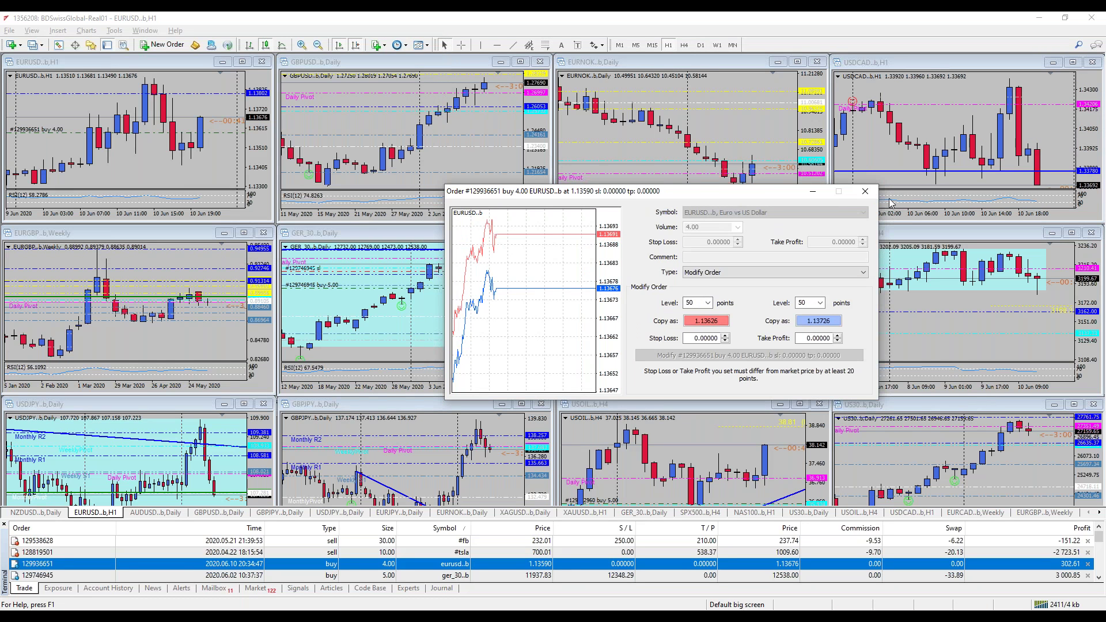
left_click(865, 193)
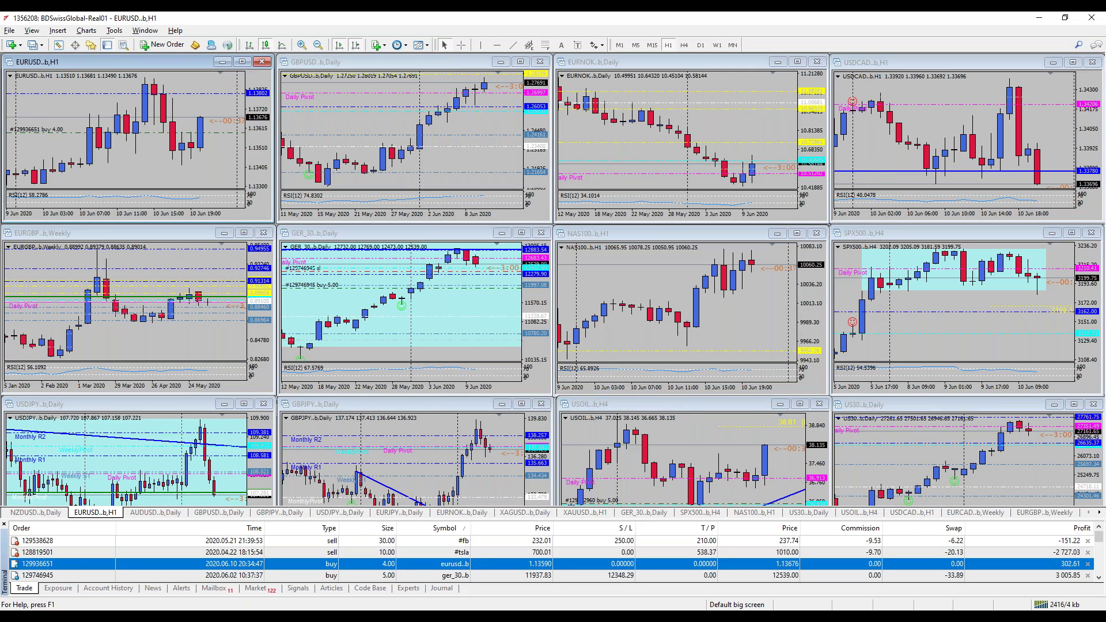
double_click(507, 564)
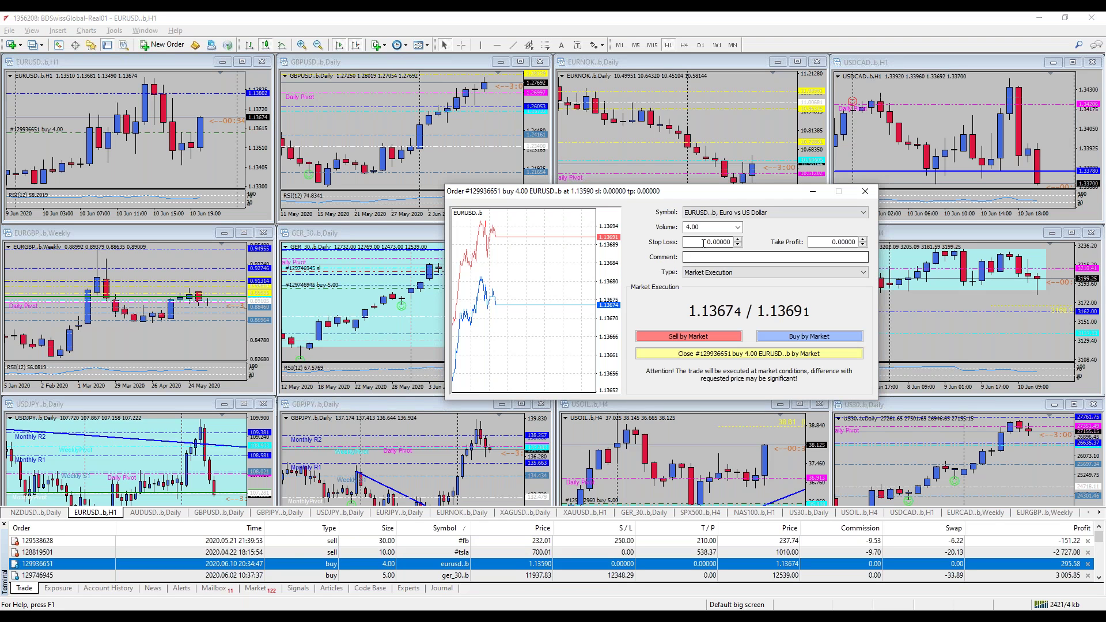
left_click_drag(732, 193, 718, 147)
type("2")
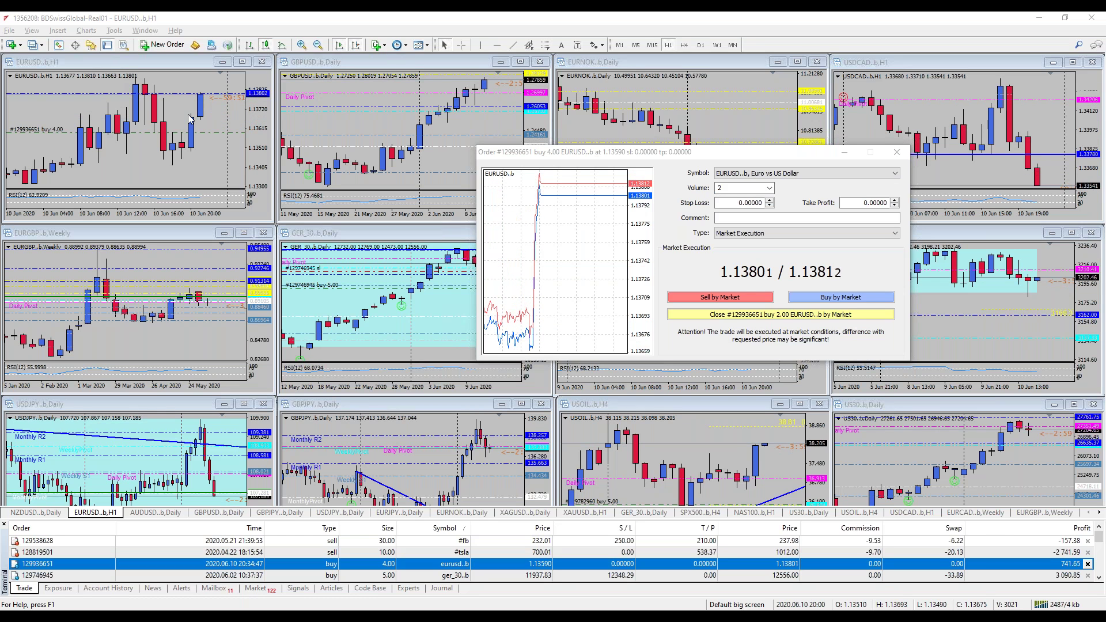
left_click(779, 316)
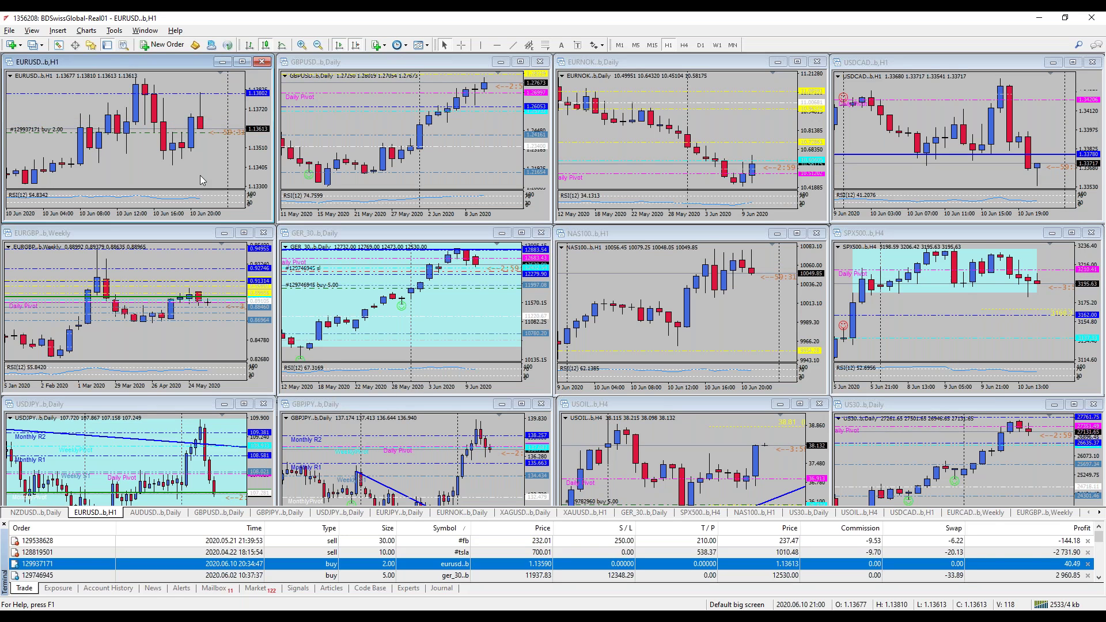
double_click(1035, 564)
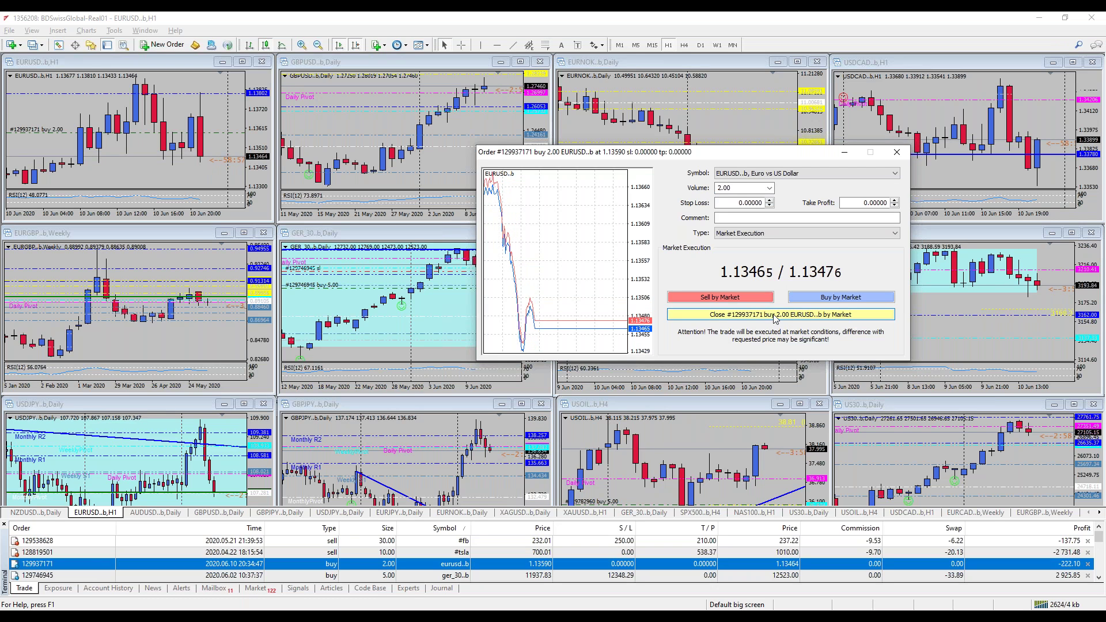
Maximize EURUSD, briefly try another timeframe before returning to H1, then re-tile.
double_click(88, 63)
left_click_drag(715, 158, 673, 139)
left_click(700, 45)
left_click(668, 44)
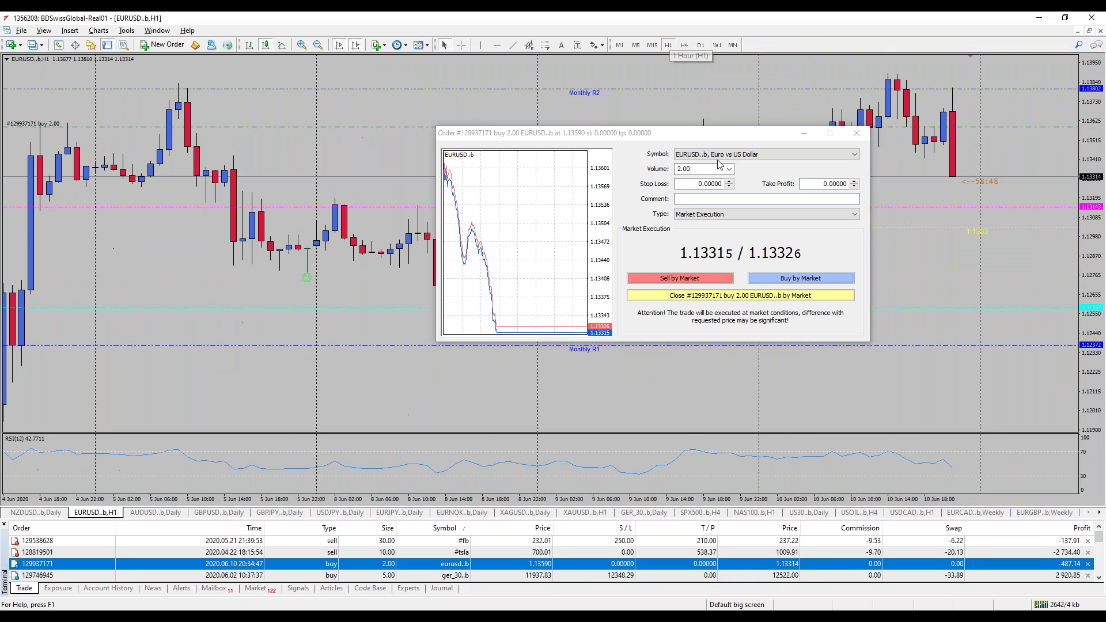
left_click(1089, 30)
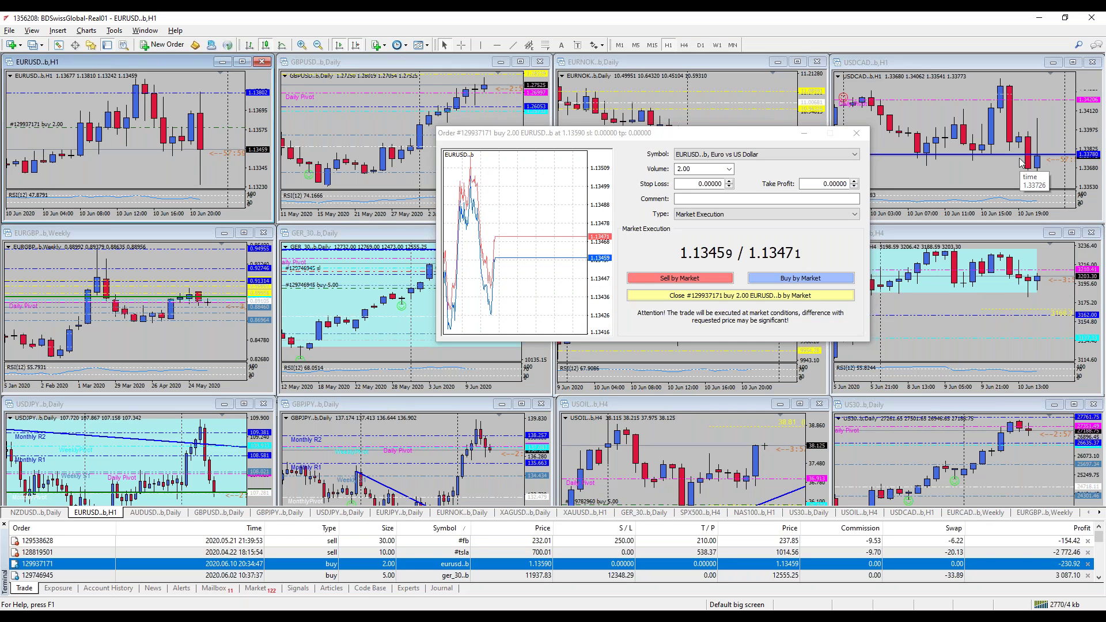
Maximize EURUSD on M1 and close the remaining 2.00-lot buy at market.
left_click_drag(707, 135, 632, 133)
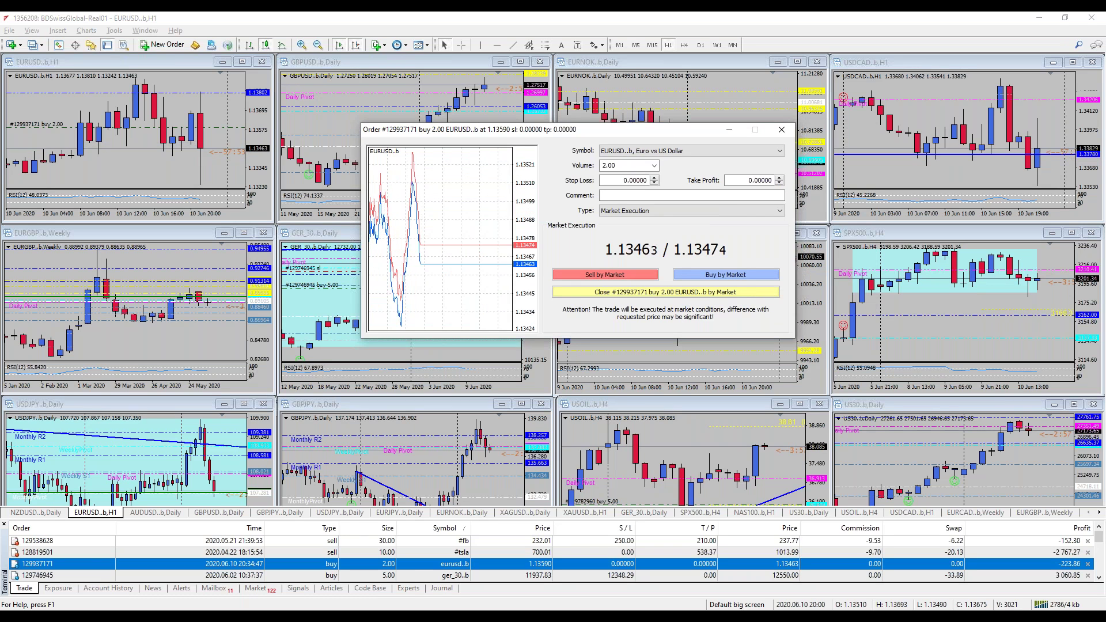
left_click(93, 61)
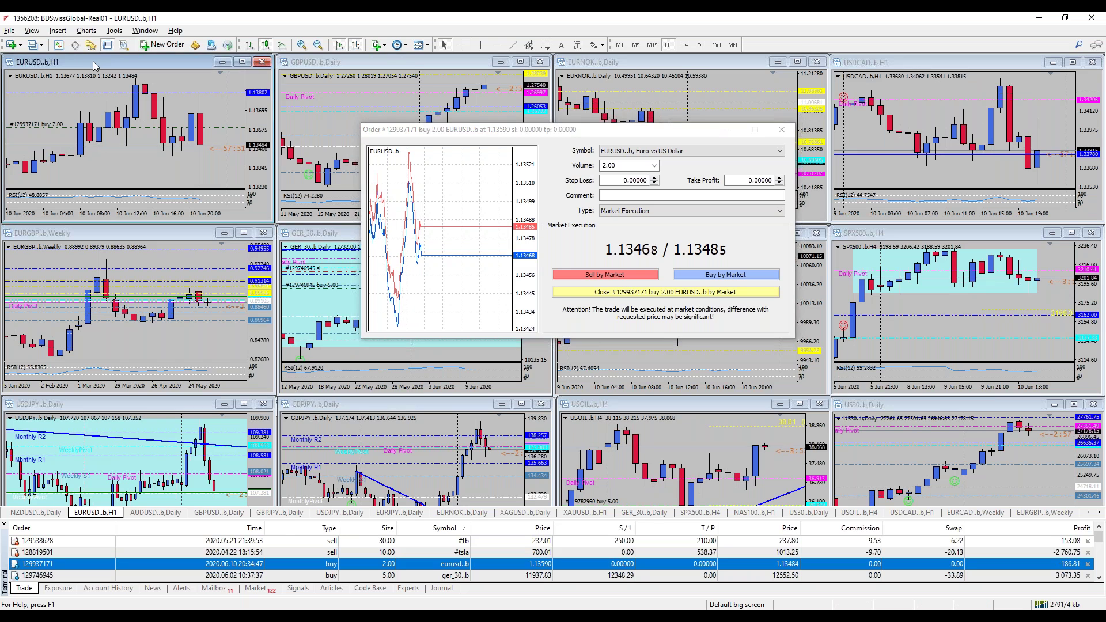
double_click(92, 61)
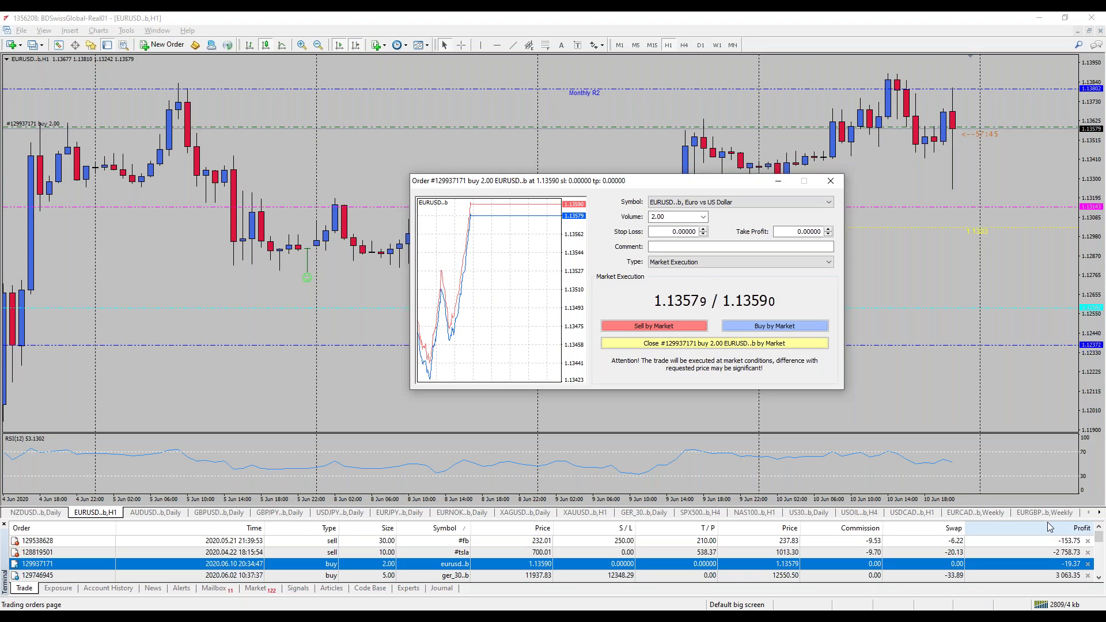
left_click(619, 45)
left_click_drag(614, 186, 601, 256)
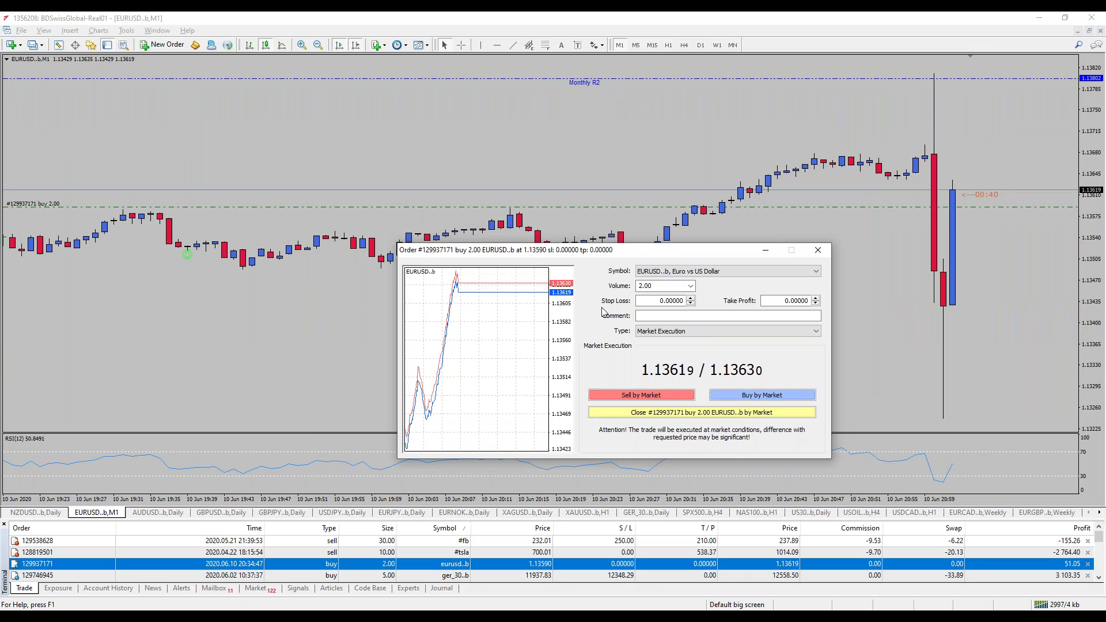
left_click(694, 415)
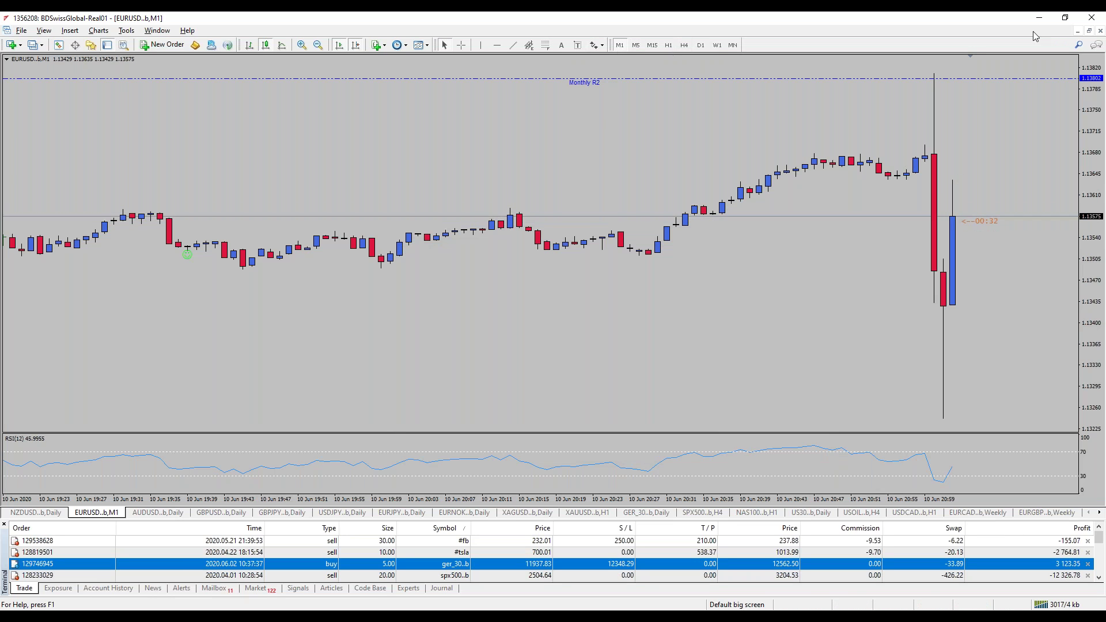
Maximize the USDCAD H1 chart and sell 3 lots of USDCAD at market.
left_click(1088, 30)
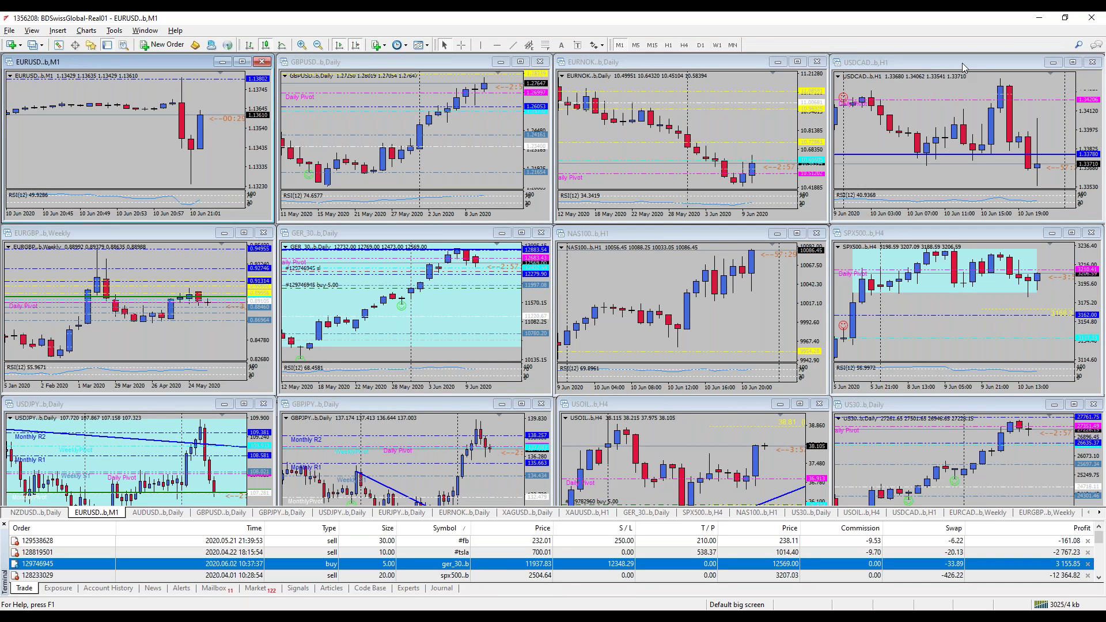
double_click(961, 63)
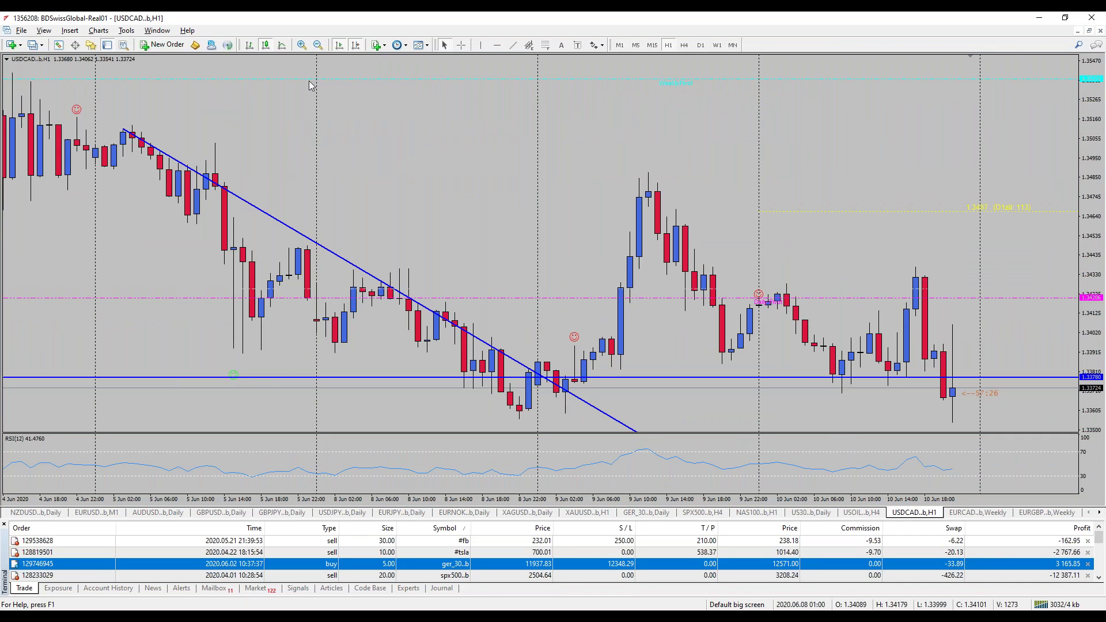
key("F9")
type("3")
left_click(658, 398)
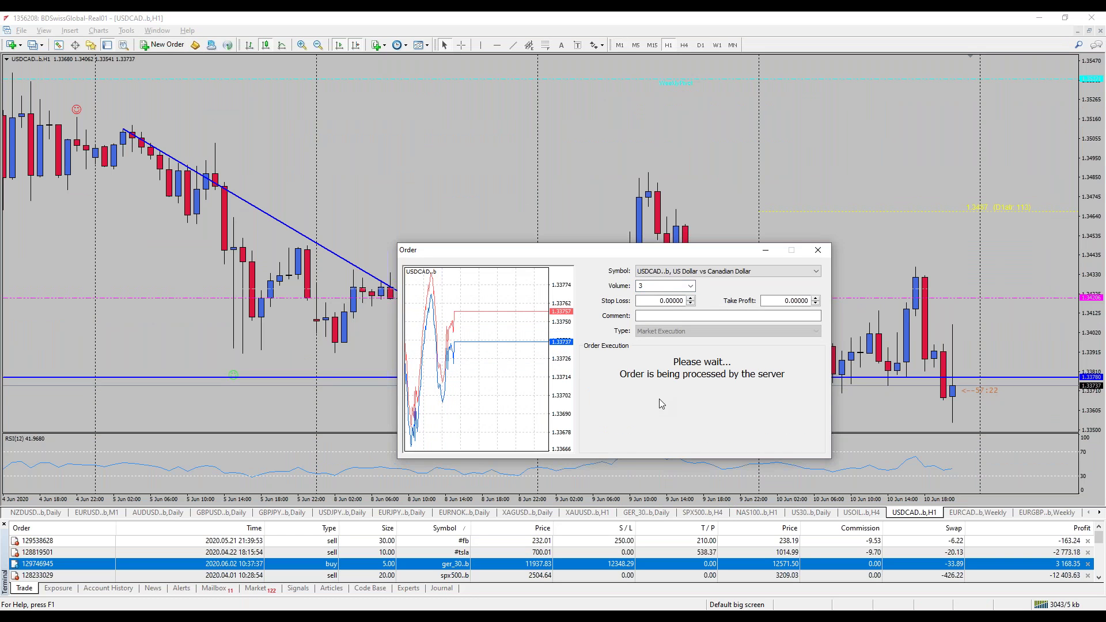